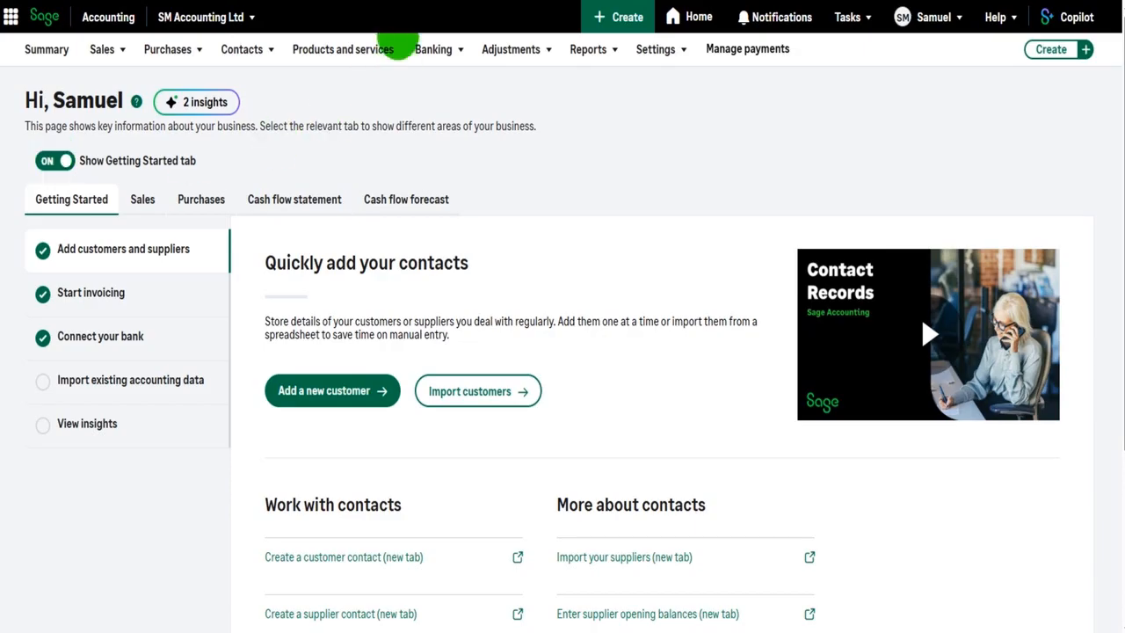
# View the list of customer records, followed by the list of supplier records.
pyautogui.moveTo(258, 52)
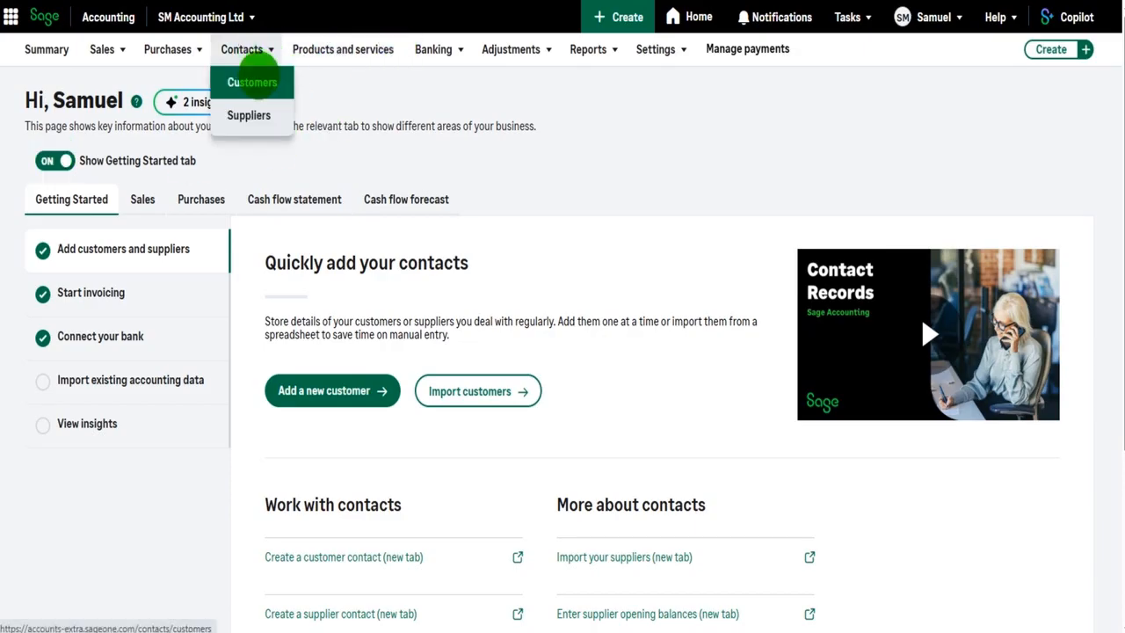
pyautogui.click(258, 79)
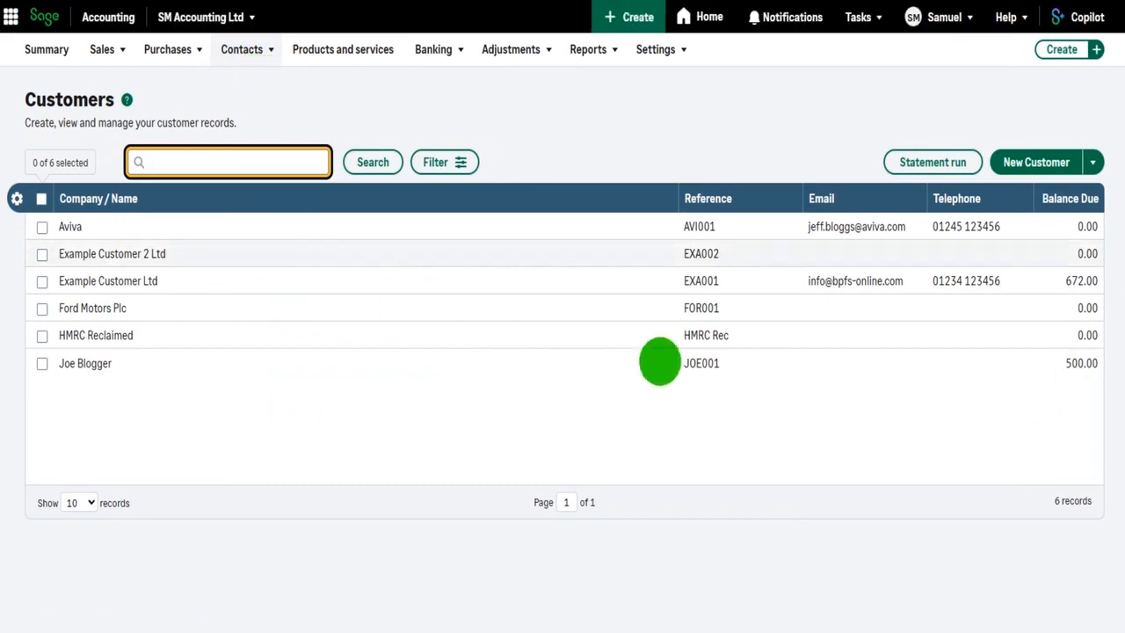
pyautogui.moveTo(248, 58)
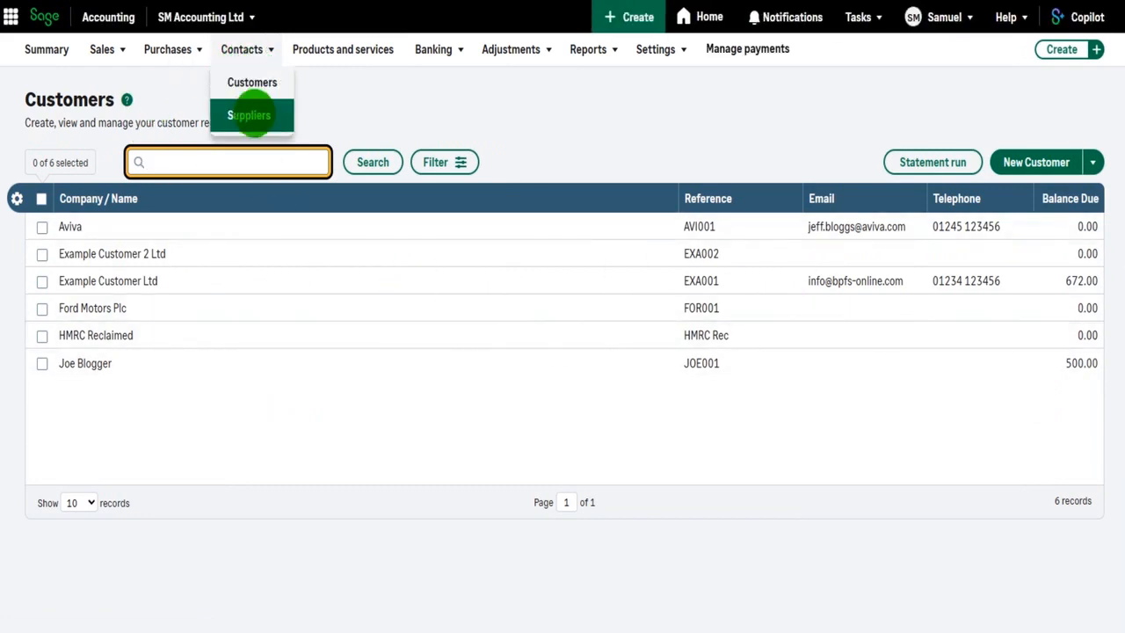
pyautogui.click(250, 115)
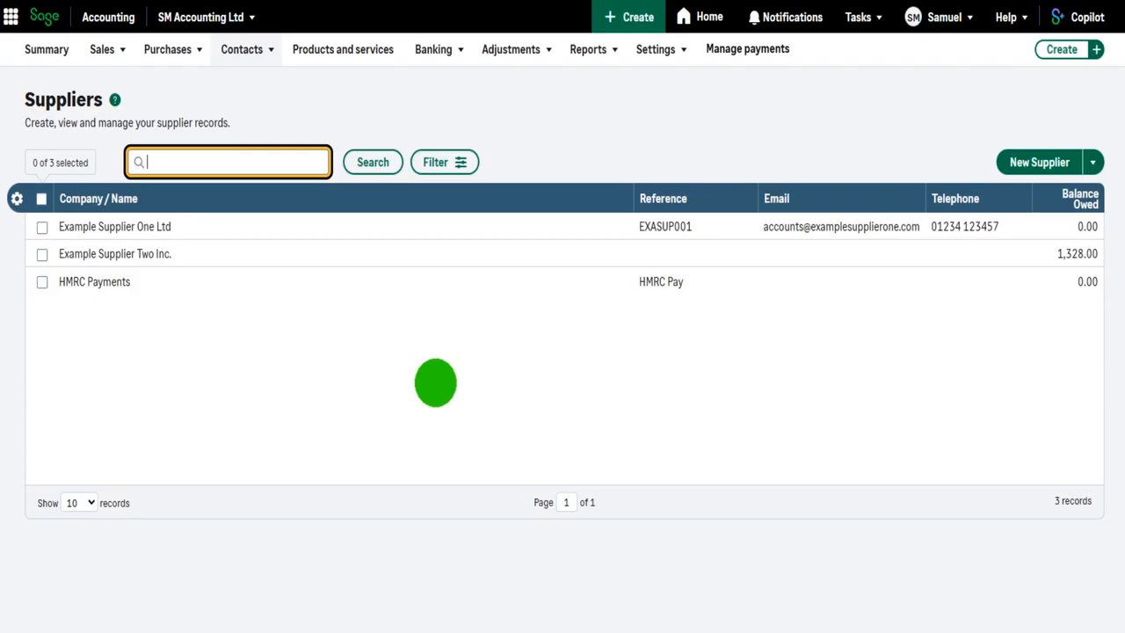
# Open the Bank Account record and start a new sale/receipt entry for it as an Other Receipt.
pyautogui.moveTo(432, 50)
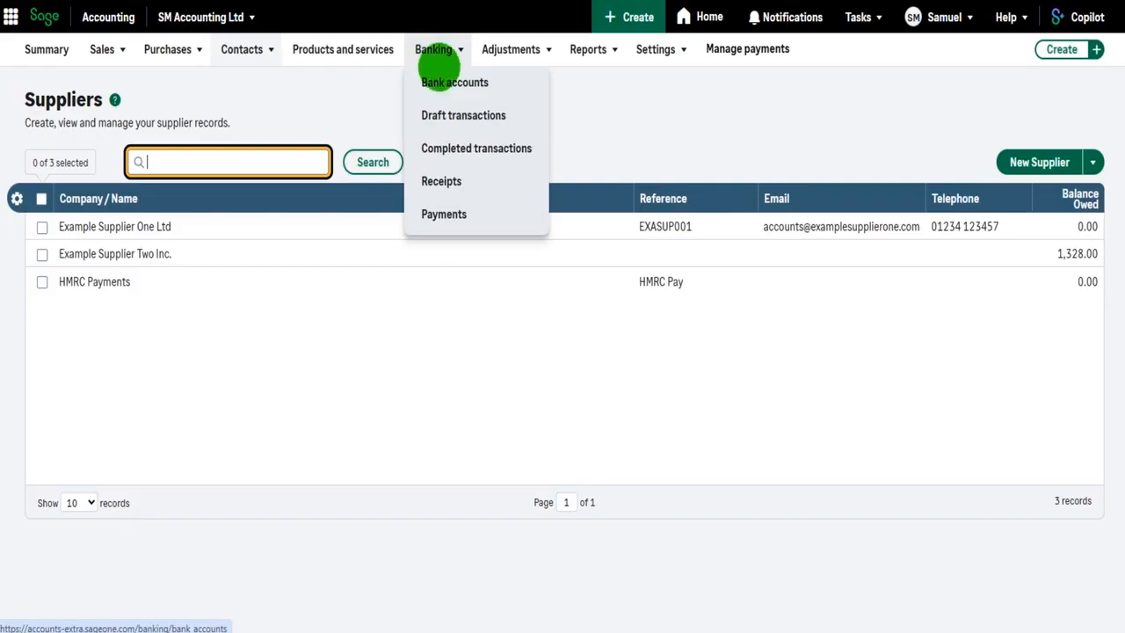
pyautogui.click(439, 71)
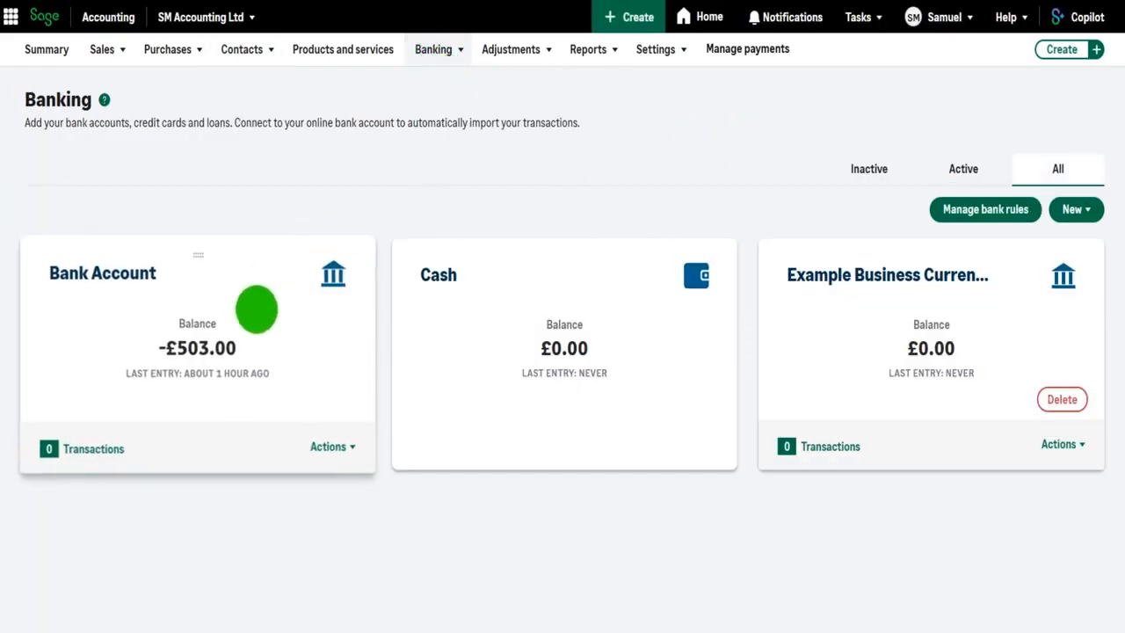
pyautogui.click(253, 313)
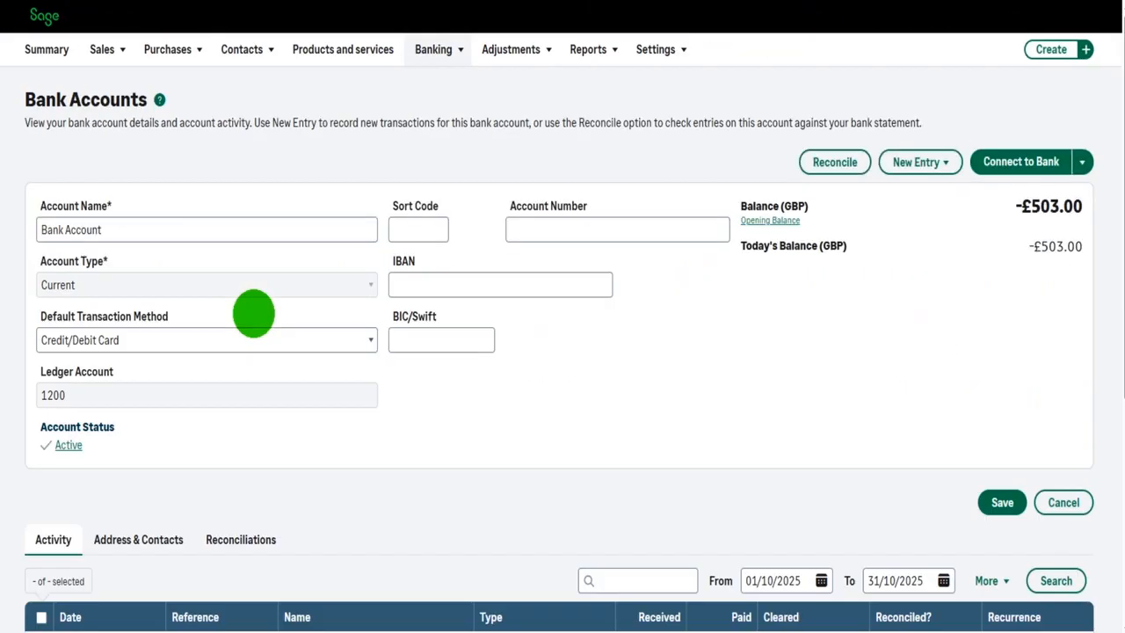
pyautogui.click(947, 163)
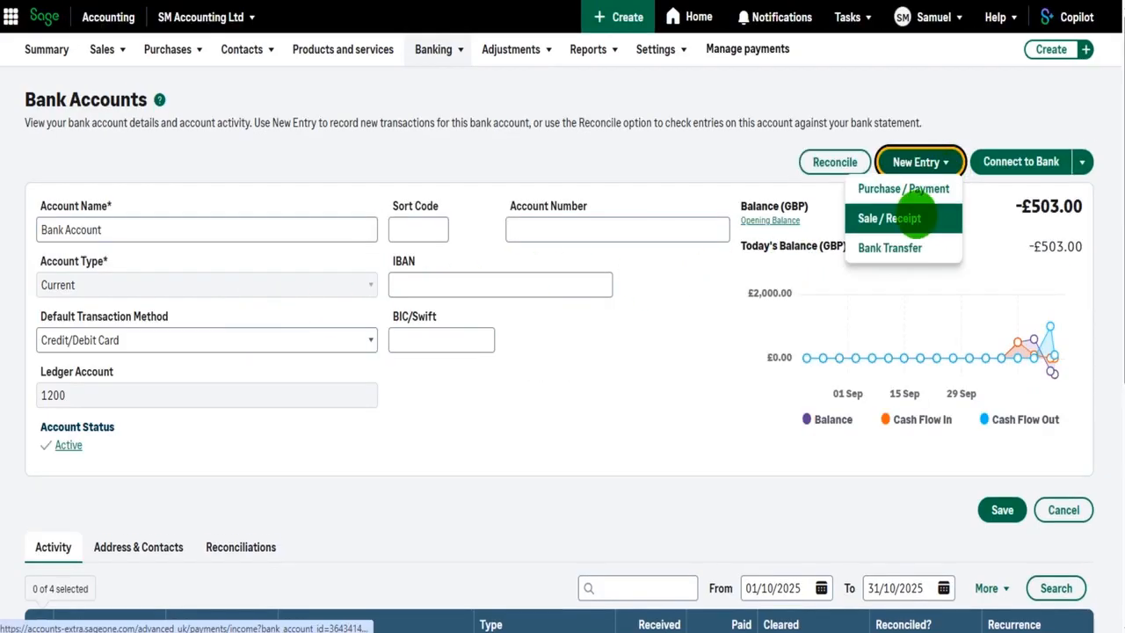
pyautogui.click(914, 220)
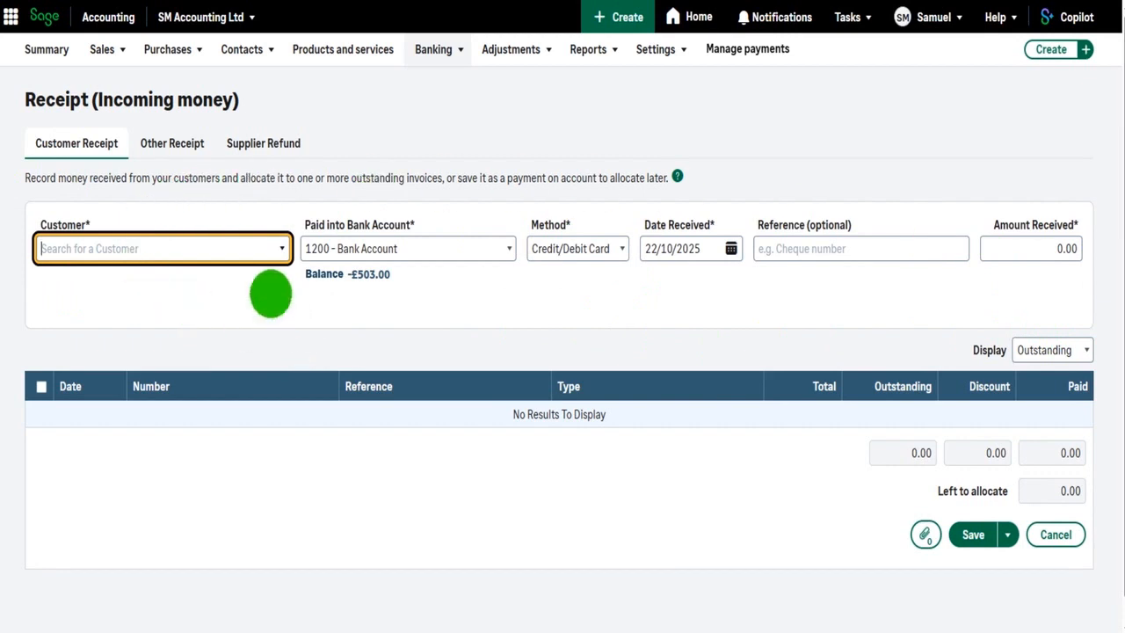
pyautogui.click(172, 143)
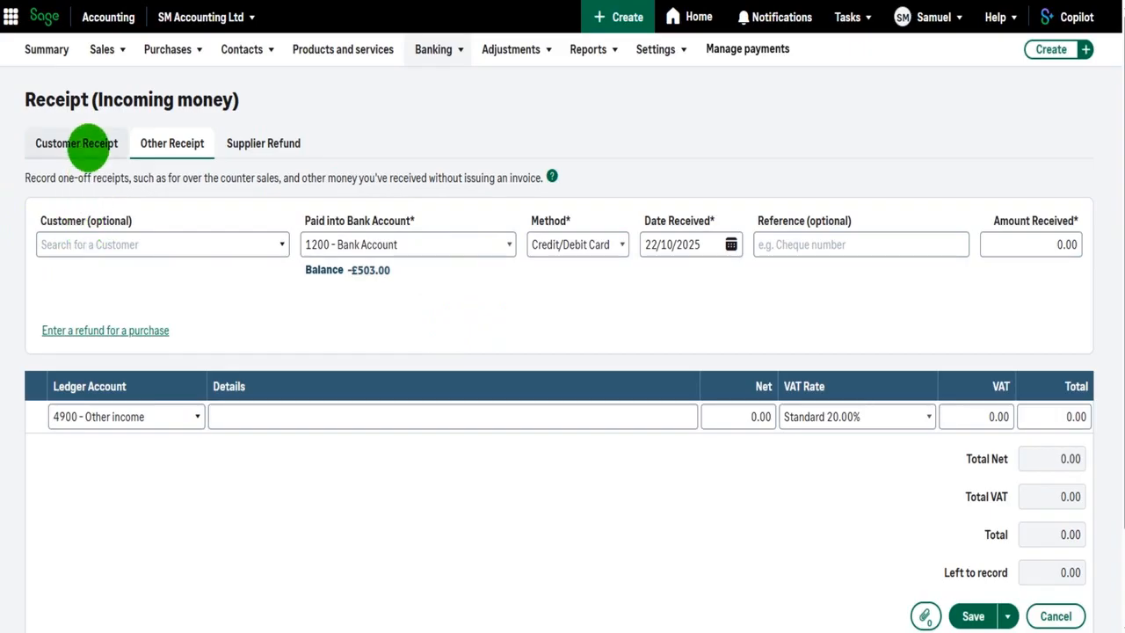
pyautogui.click(86, 146)
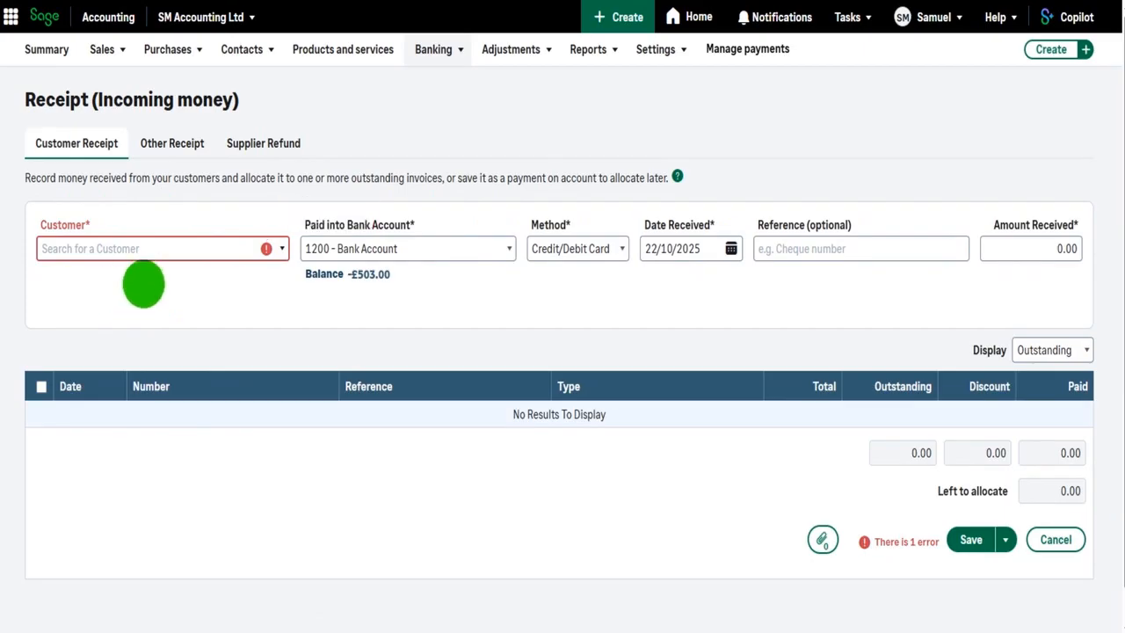
pyautogui.click(172, 149)
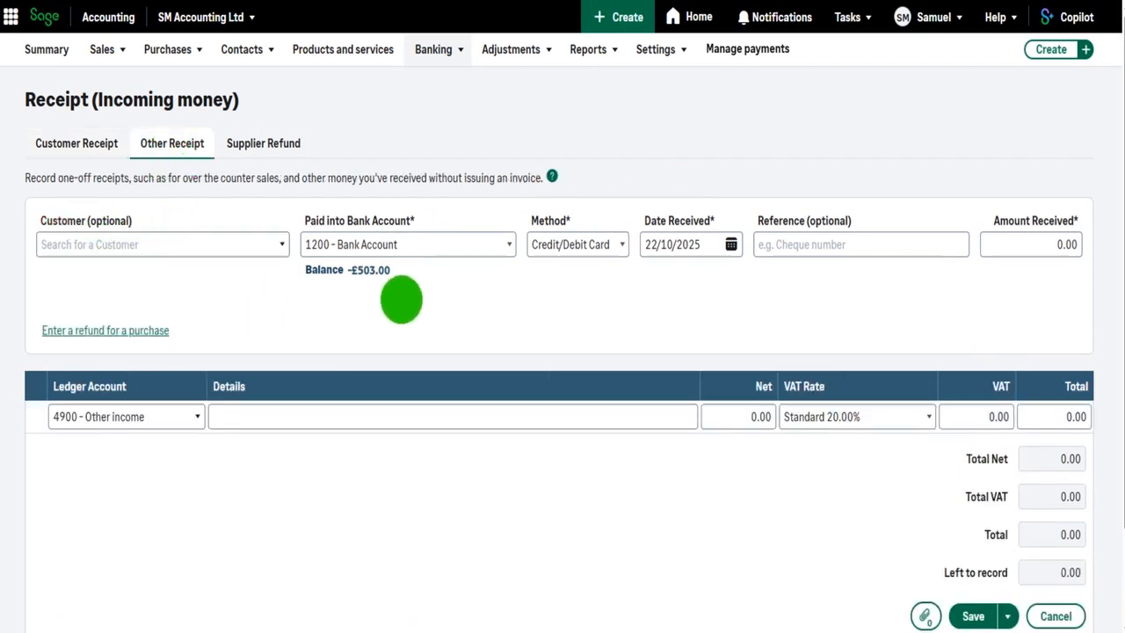
# Keep 1200 - Bank Account as the receiving account, set the method to Cheque and the date received to 16/10/2025.
pyautogui.click(484, 243)
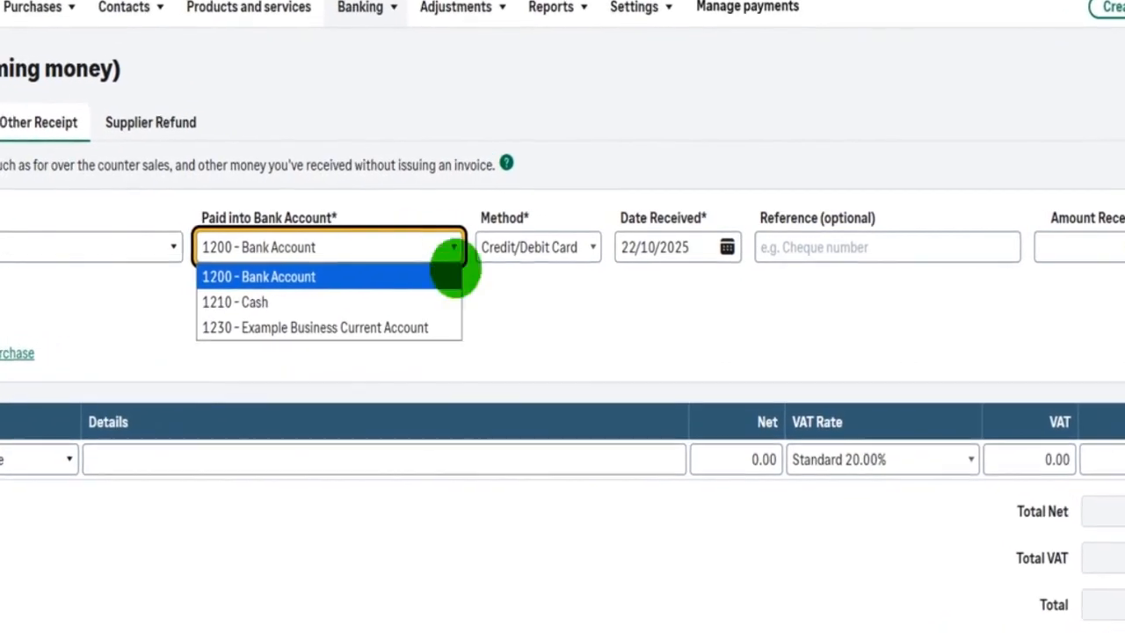
pyautogui.click(637, 308)
pyautogui.click(591, 252)
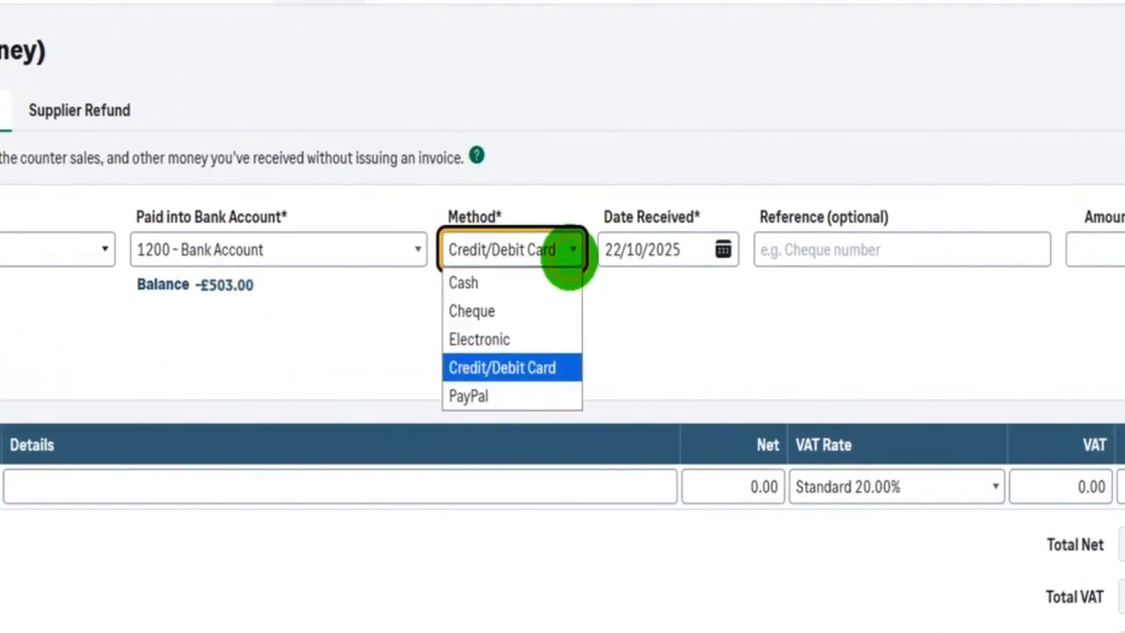
pyautogui.click(541, 312)
pyautogui.click(719, 252)
pyautogui.click(765, 502)
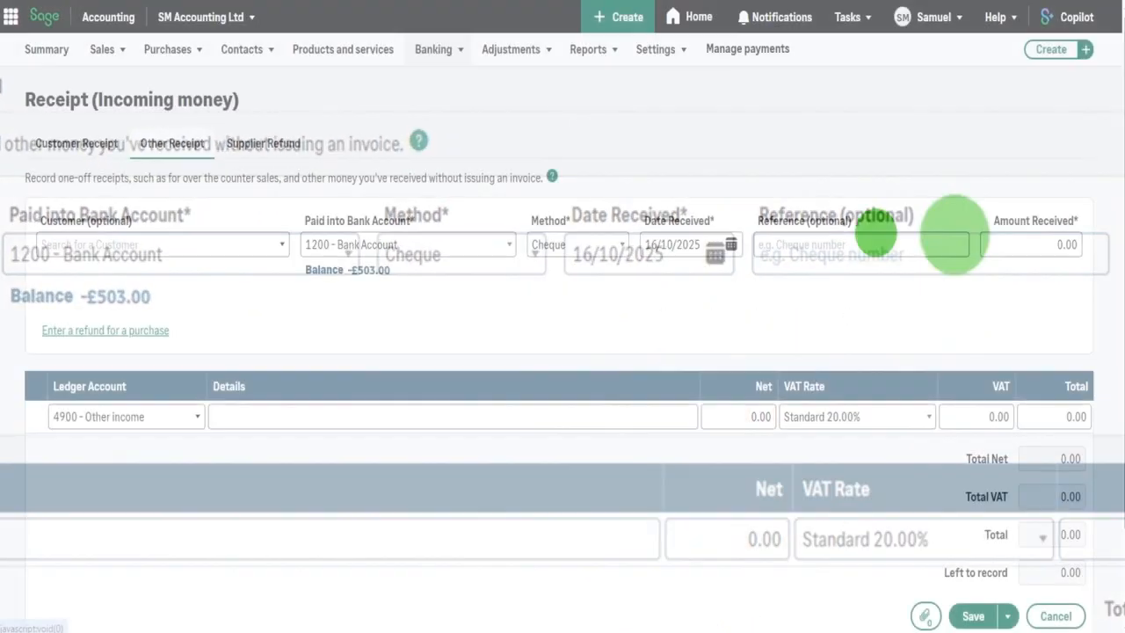
# Leave the receipt's reference blank and set the amount received to 1.12.
pyautogui.click(883, 244)
pyautogui.click(979, 326)
pyautogui.click(1020, 246)
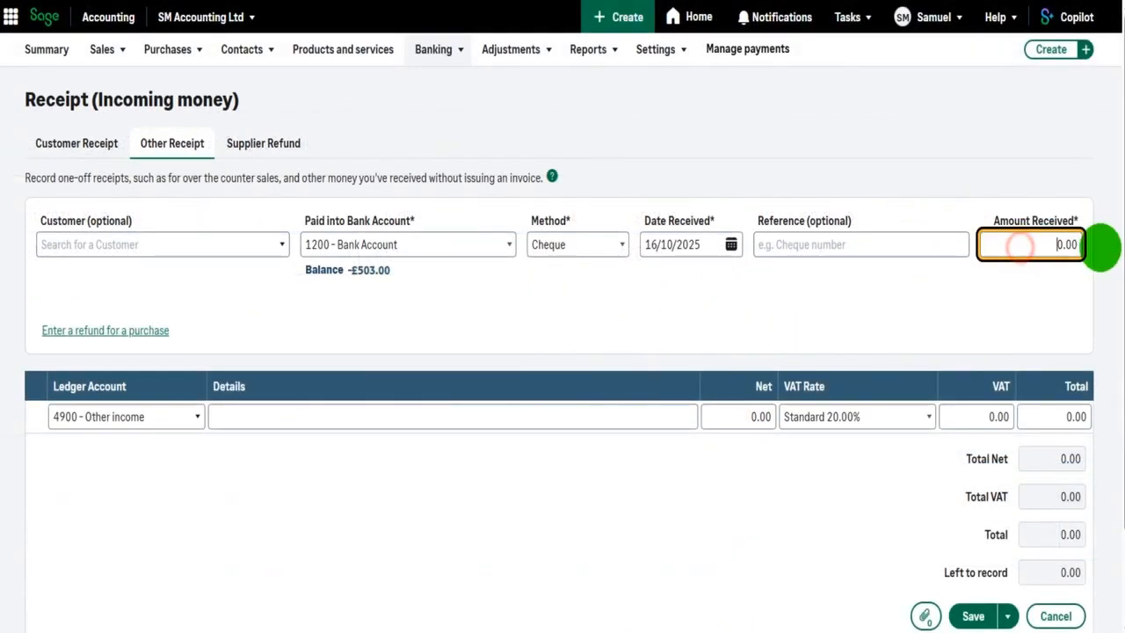
pyautogui.write('1.12')
pyautogui.click(952, 269)
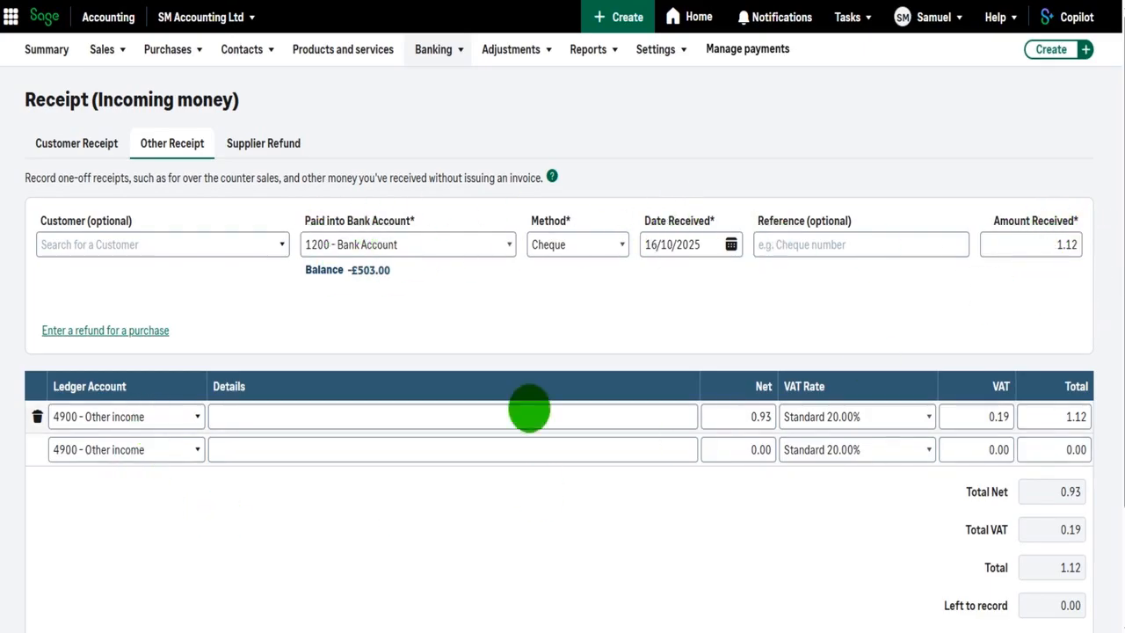
# Find "inter" among the ledger accounts and assign 4410 - Interest Income to the first receipt line.
pyautogui.scroll(-2, 454, 404)
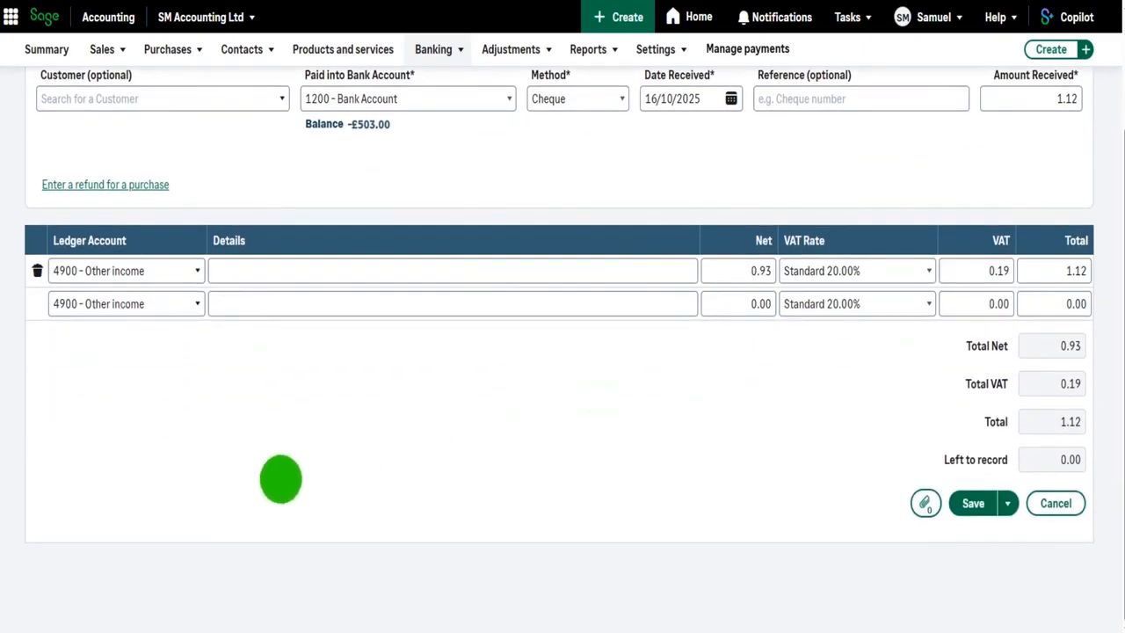
pyautogui.scroll(2, 281, 479)
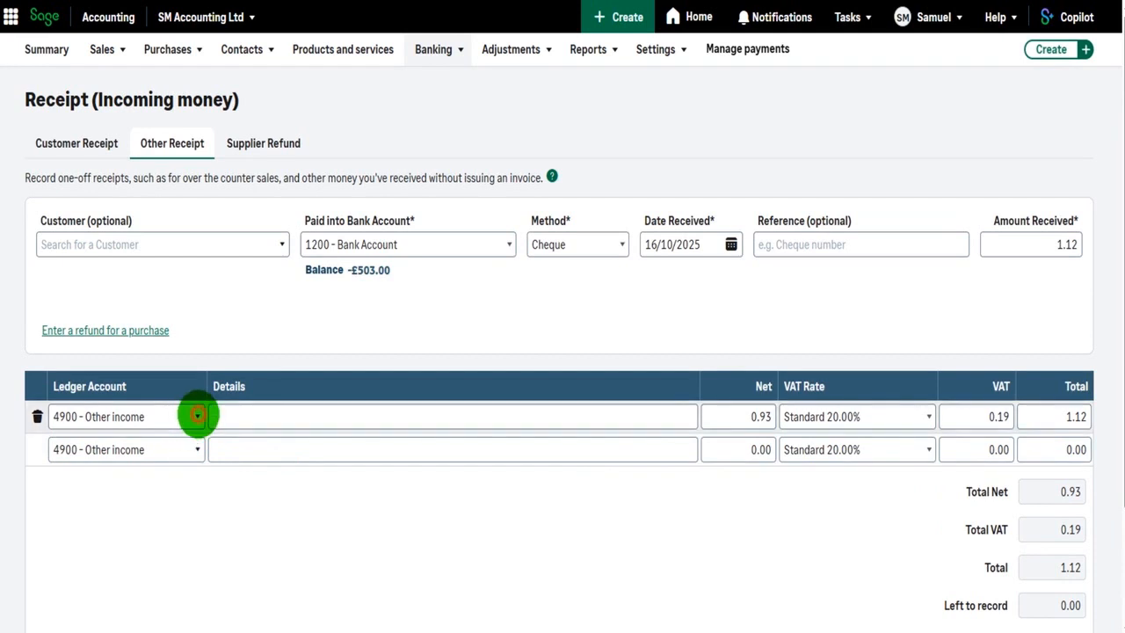
pyautogui.click(198, 417)
pyautogui.write('inter')
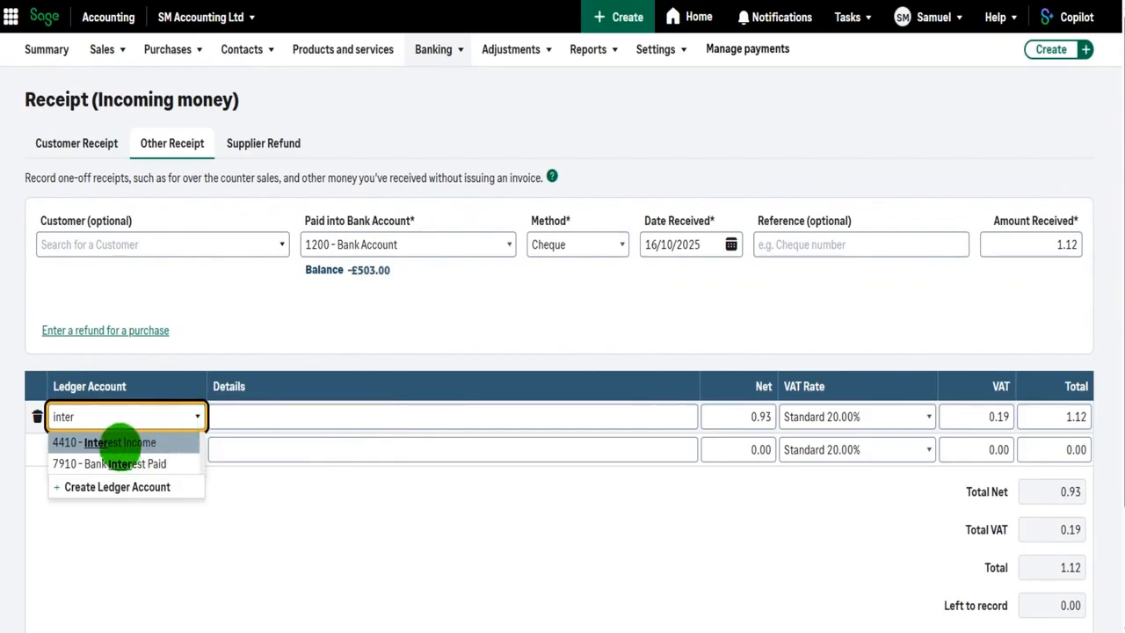
pyautogui.click(121, 439)
# Enter "Interest received for September 2025" as the line's details, keep the VAT rate Exempt 0.00%, and save the receipt.
pyautogui.click(247, 416)
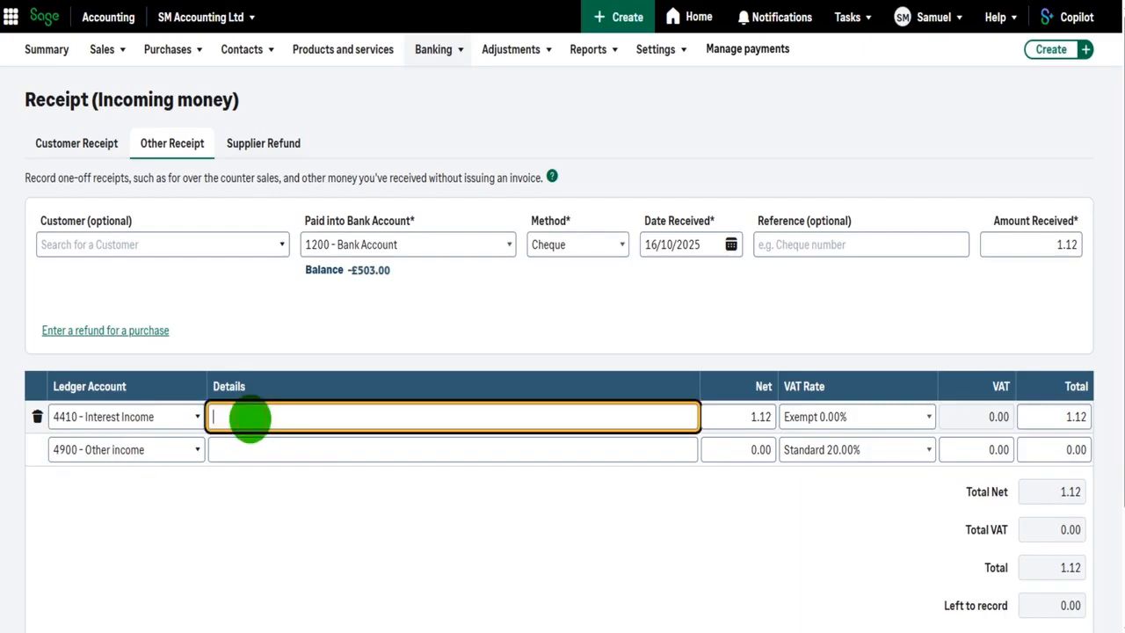
pyautogui.write('Interest received for September')
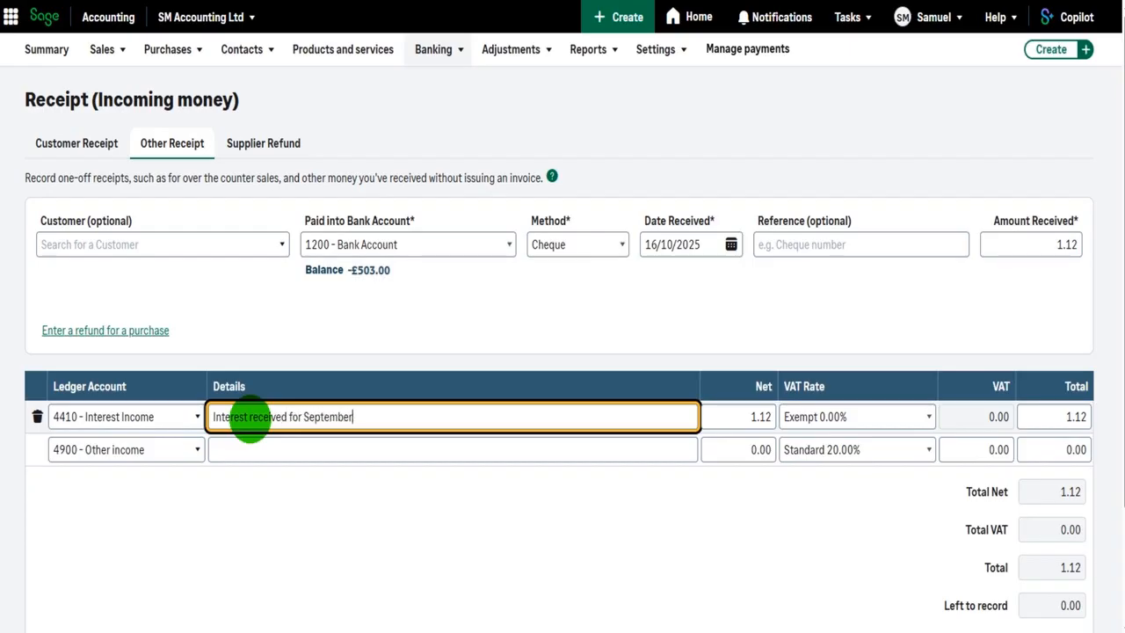
pyautogui.write(' 2025')
pyautogui.press('Tab')
pyautogui.press('Tab')
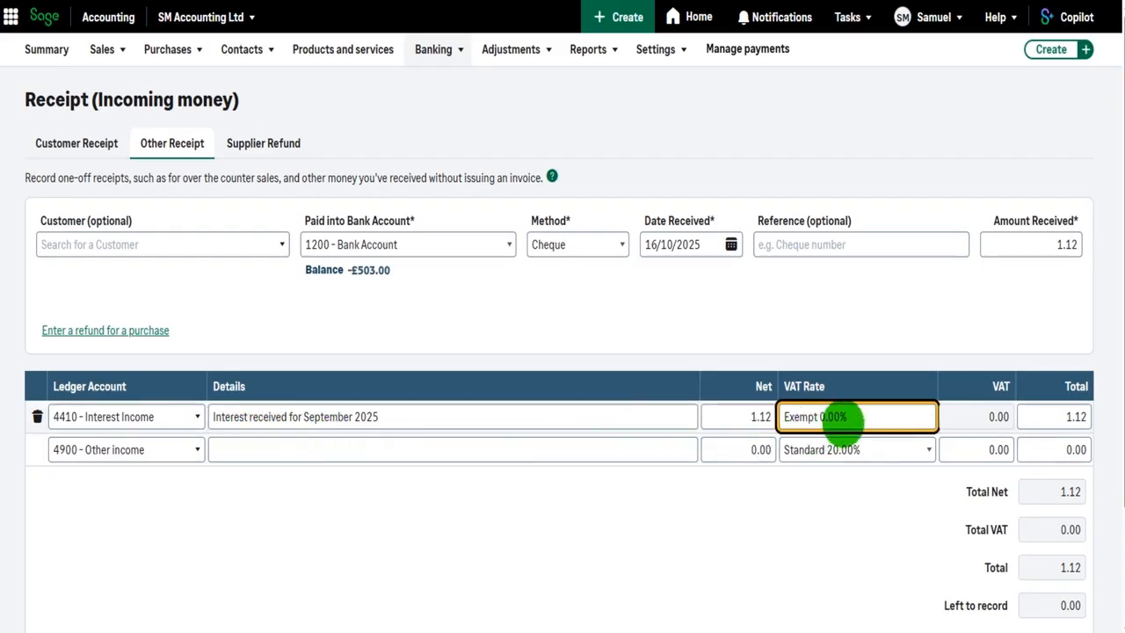
pyautogui.scroll(-1, 733, 431)
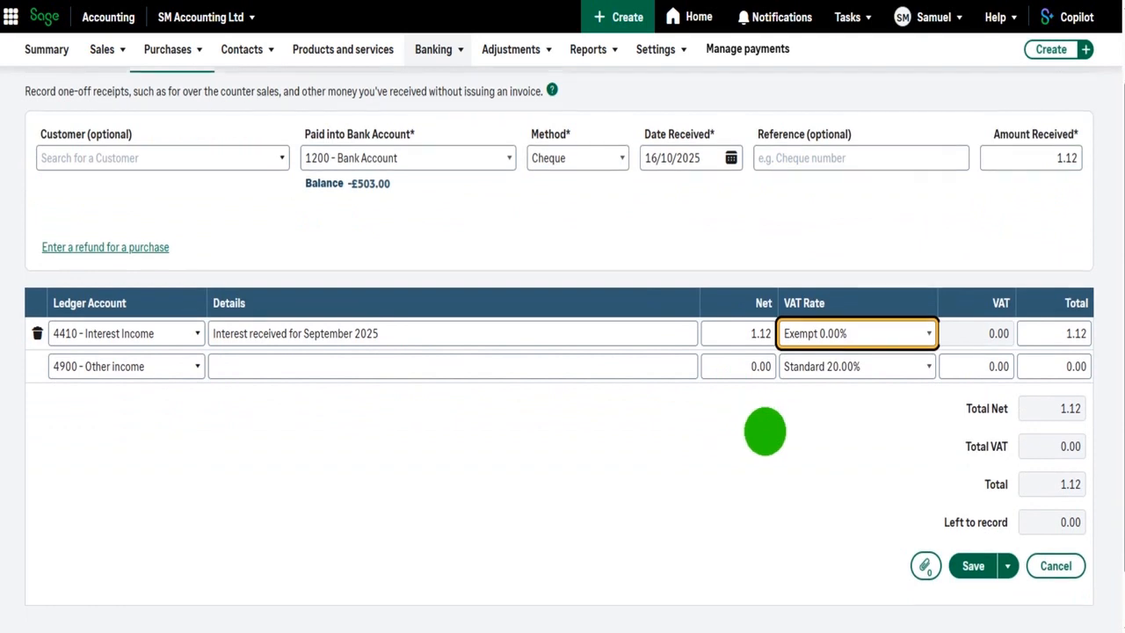
pyautogui.scroll(-1, 791, 439)
pyautogui.click(976, 497)
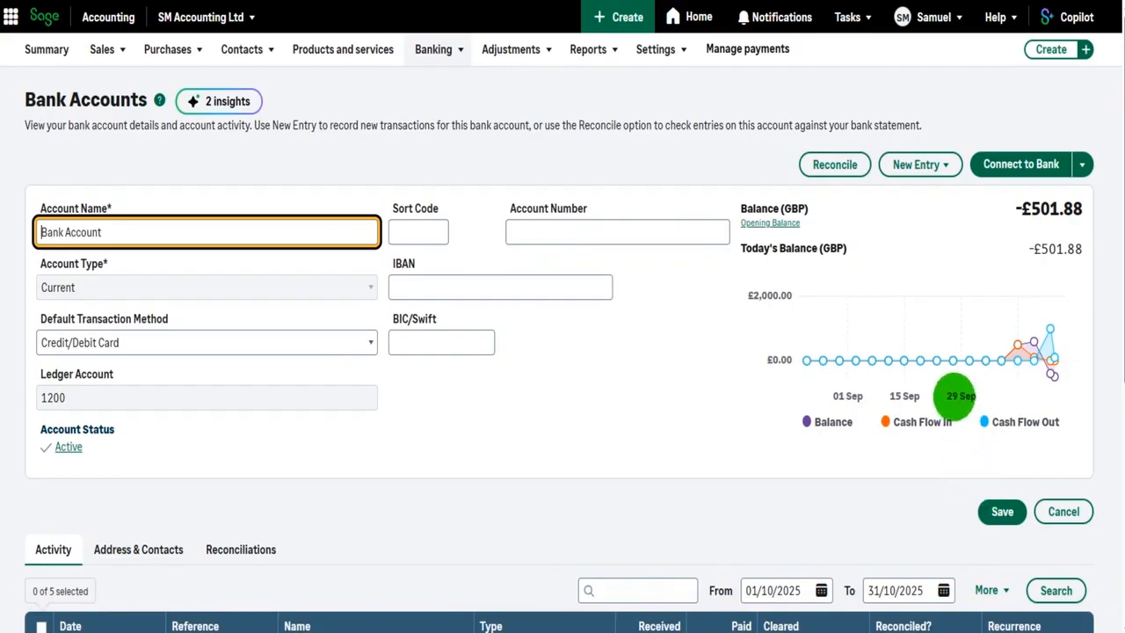
pyautogui.click(937, 165)
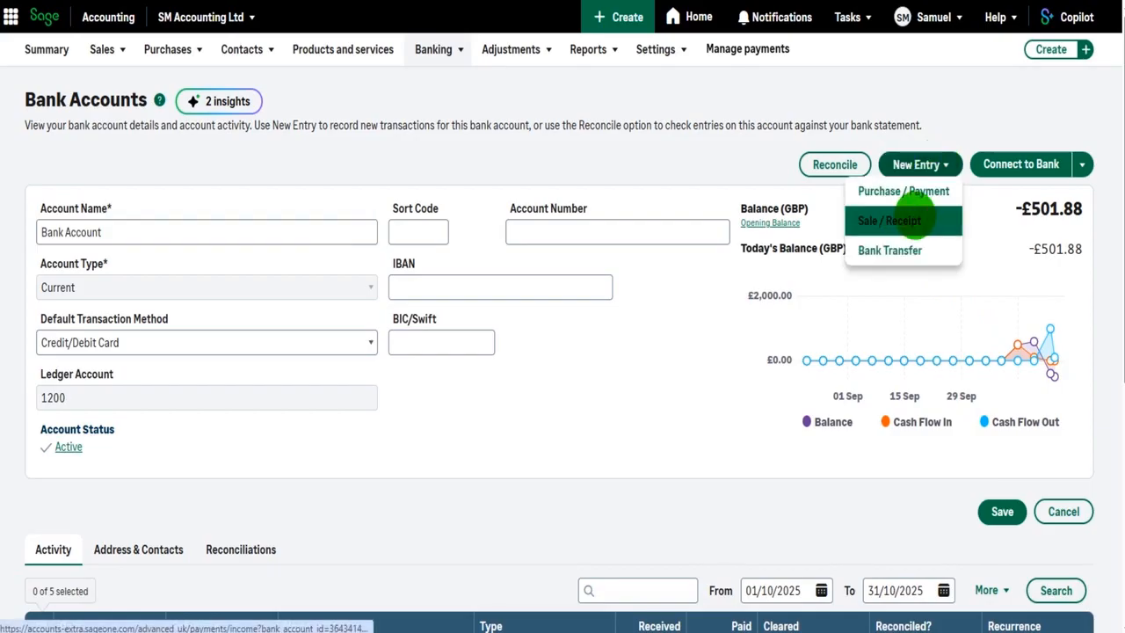
pyautogui.click(914, 221)
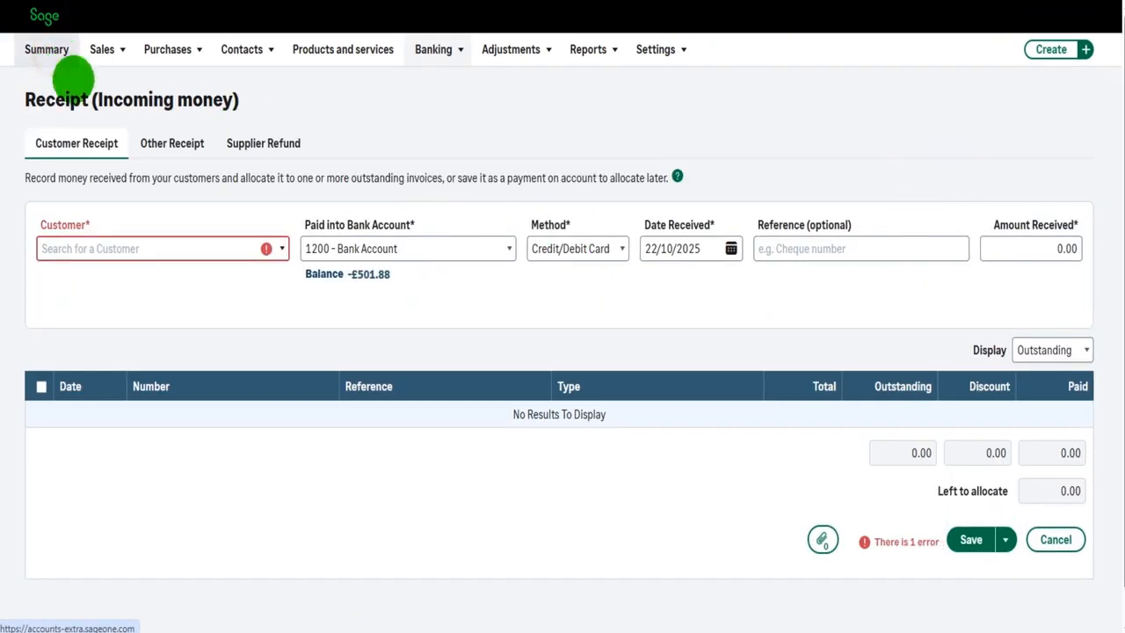
pyautogui.click(51, 53)
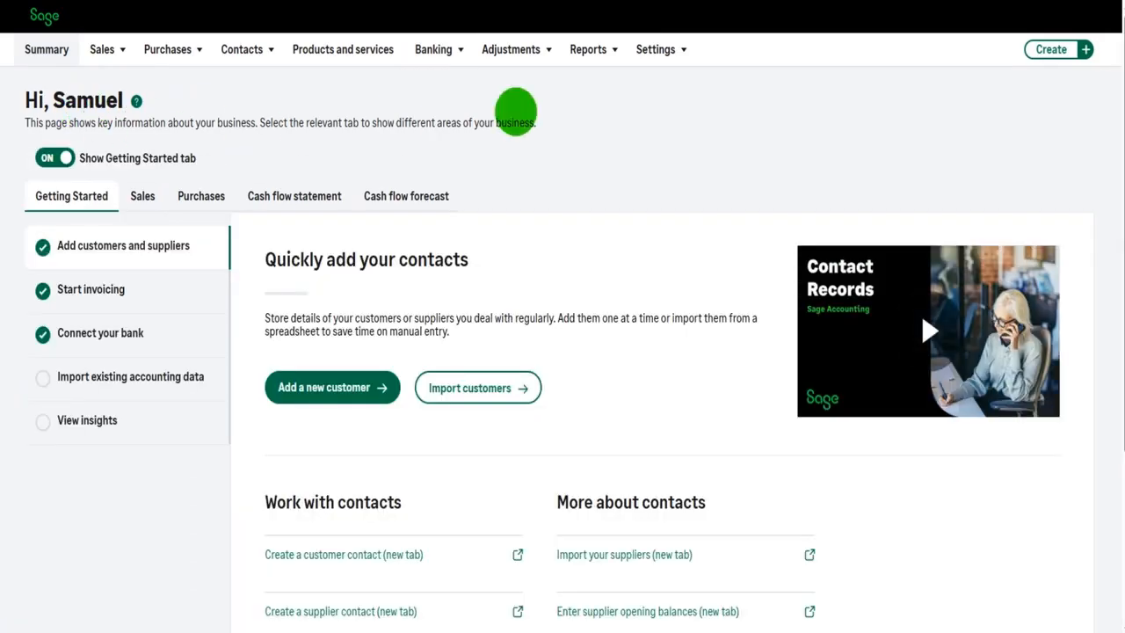
# Create a new Other Receipt paid into 1200 - Bank Account with Cash as the method.
pyautogui.click(1047, 49)
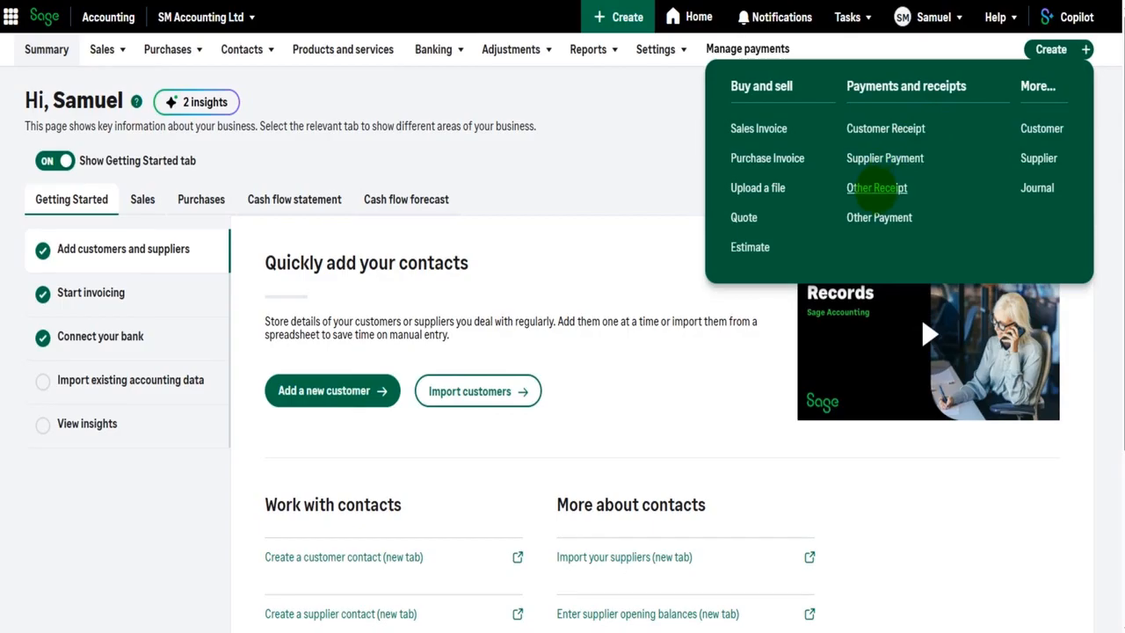
pyautogui.click(876, 187)
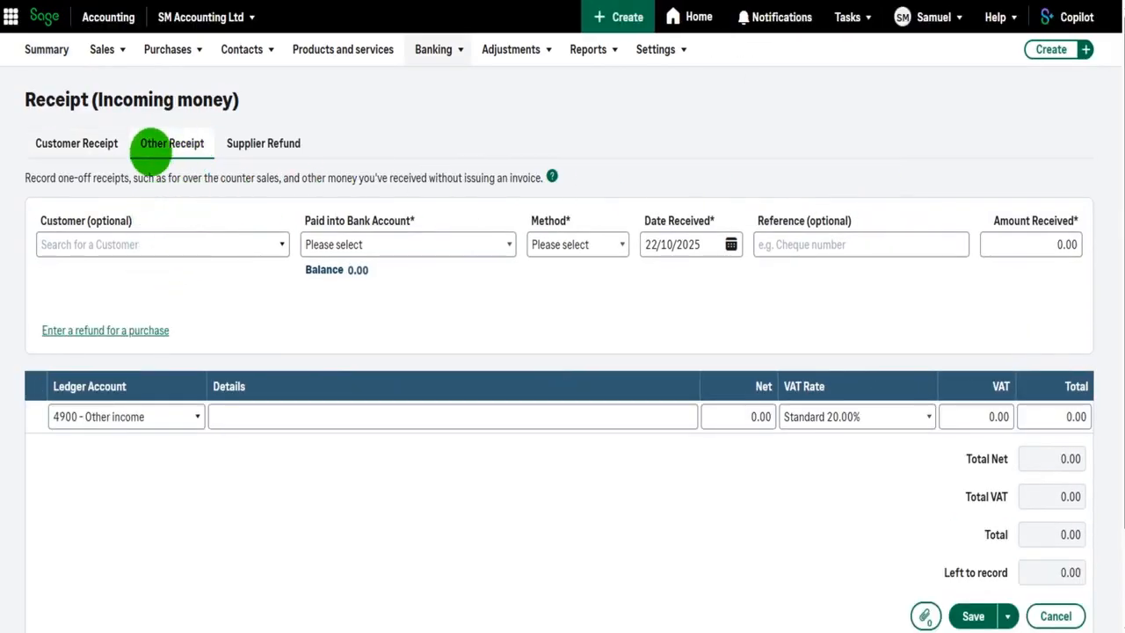
pyautogui.click(456, 247)
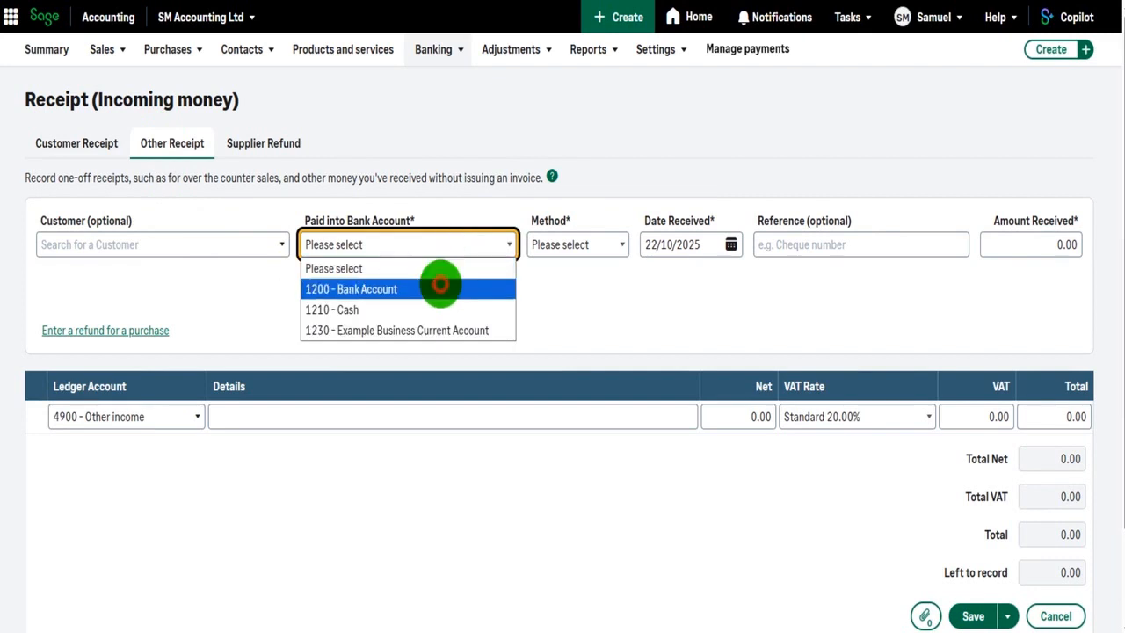
pyautogui.click(439, 284)
pyautogui.click(613, 248)
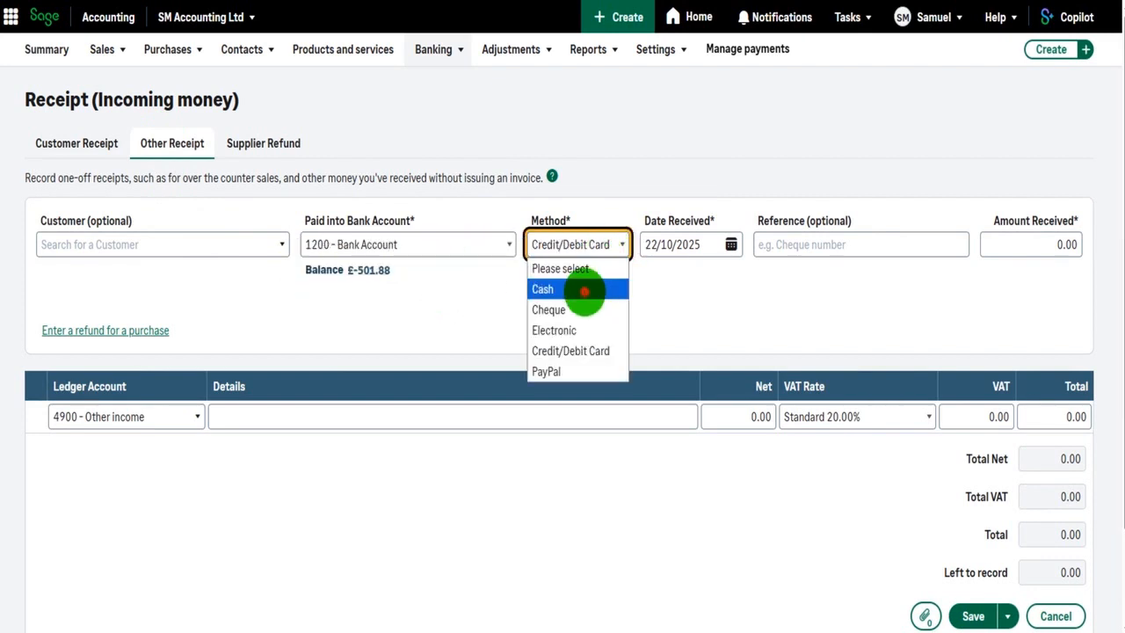
pyautogui.click(584, 291)
# Set the receipt's date received to 22/10/2025 and the amount received to 325.12.
pyautogui.click(730, 245)
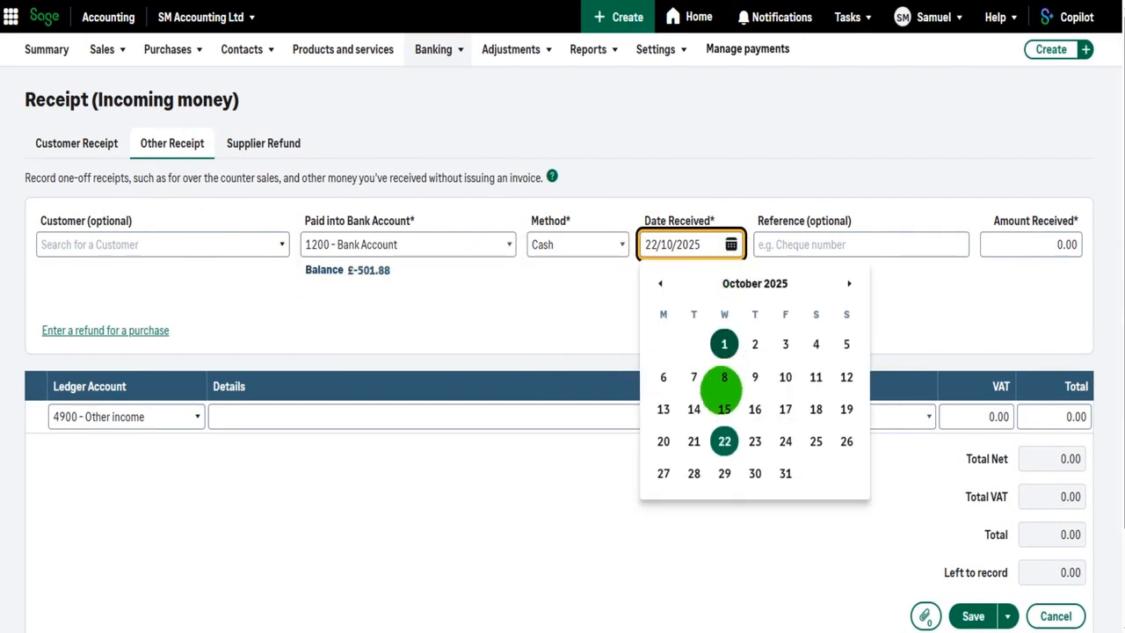
pyautogui.click(724, 441)
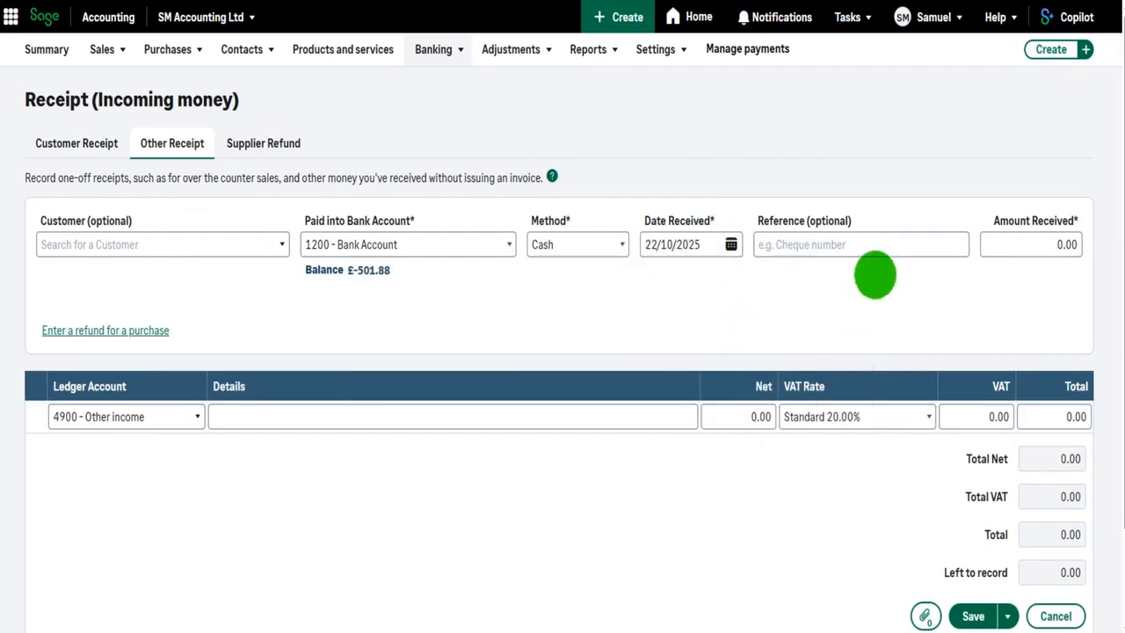
pyautogui.click(1012, 244)
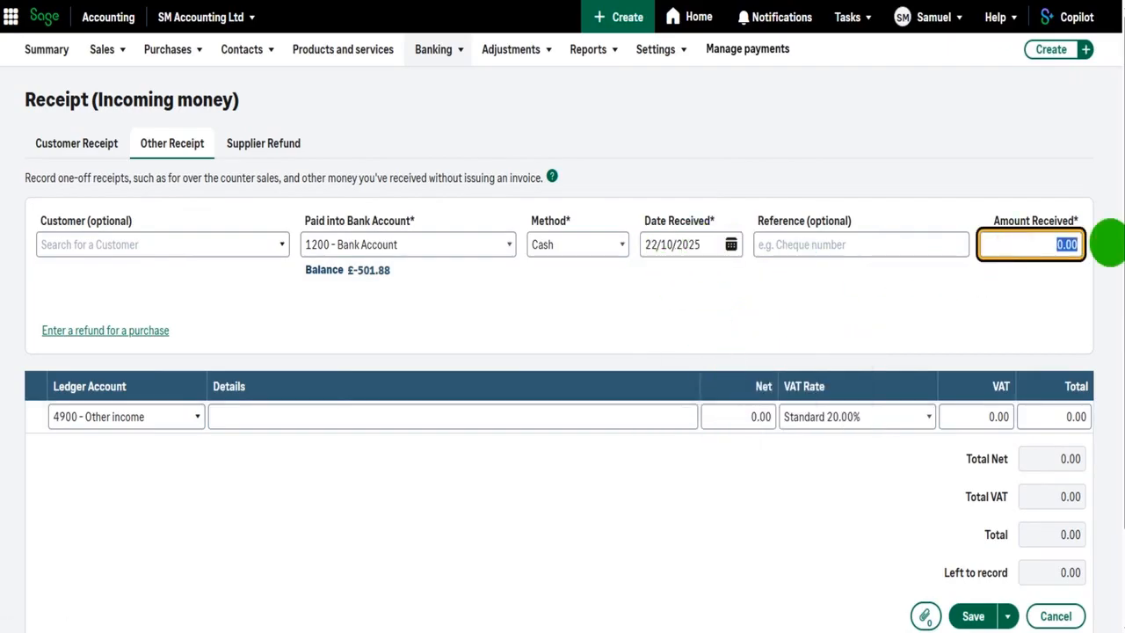
pyautogui.write('325.12')
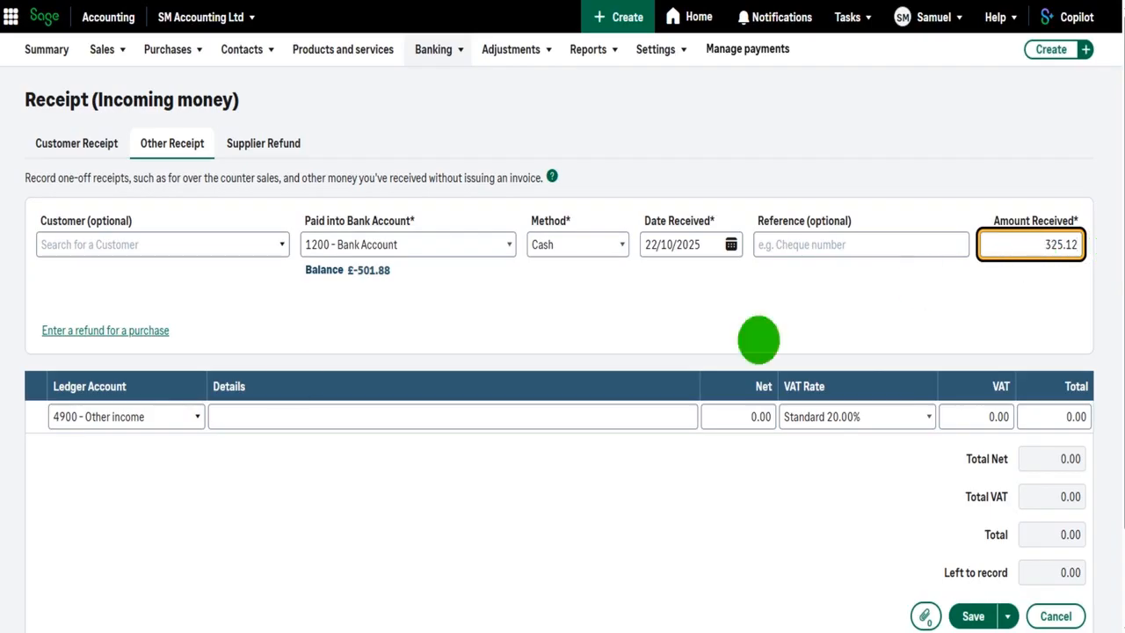
# Find the ledger accounts containing "4" and assign 4005 - Shop A Sales to the first receipt line.
pyautogui.click(196, 420)
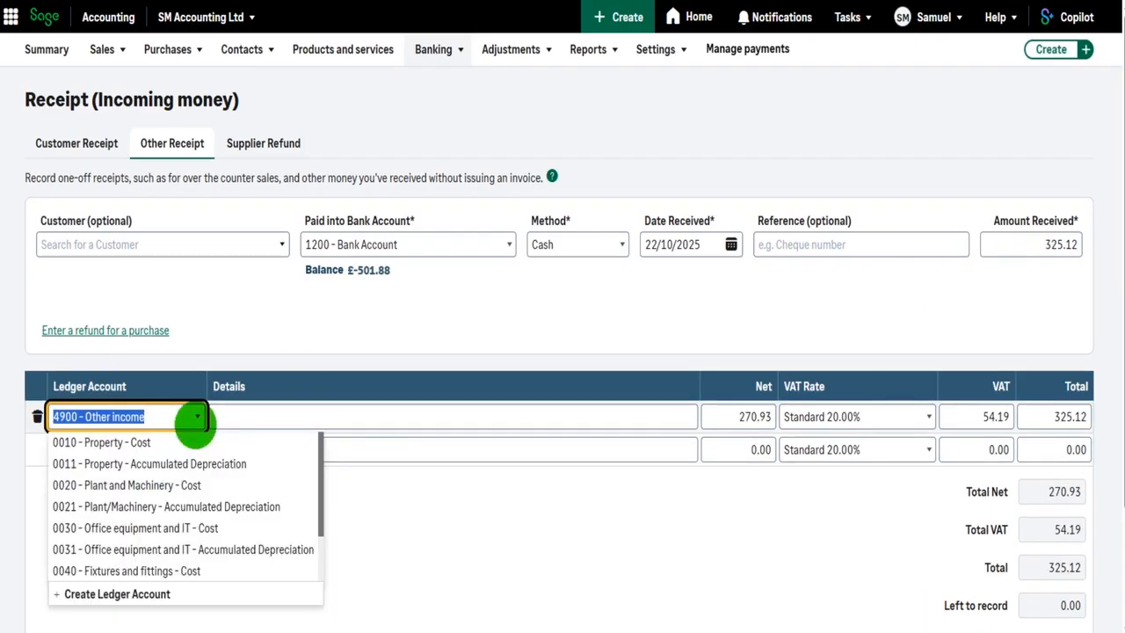
pyautogui.write('4')
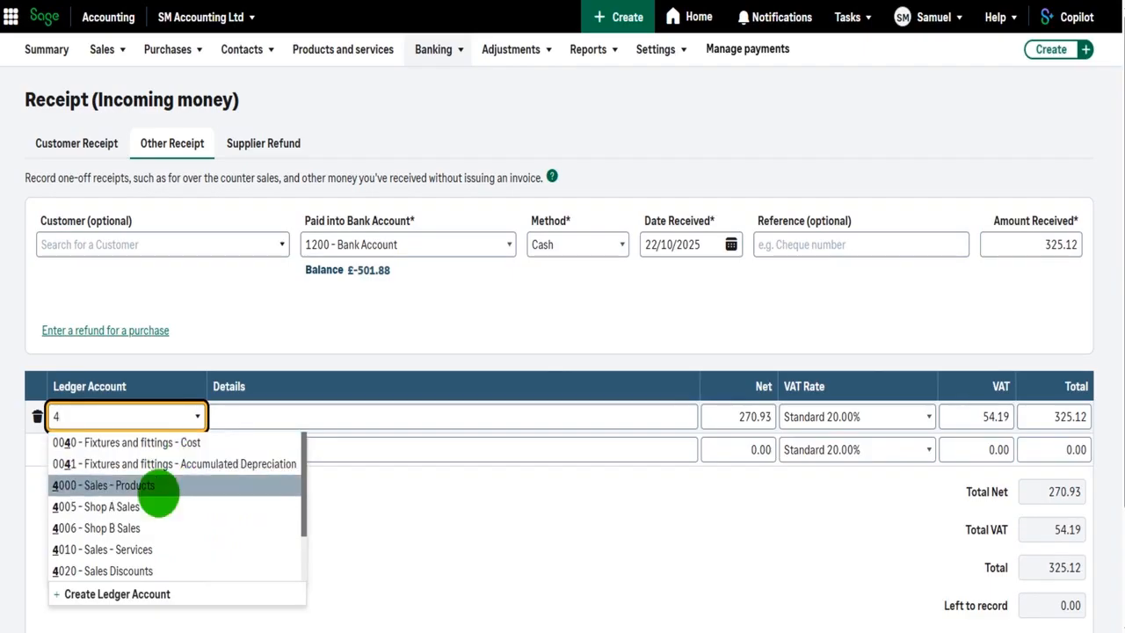
pyautogui.click(120, 507)
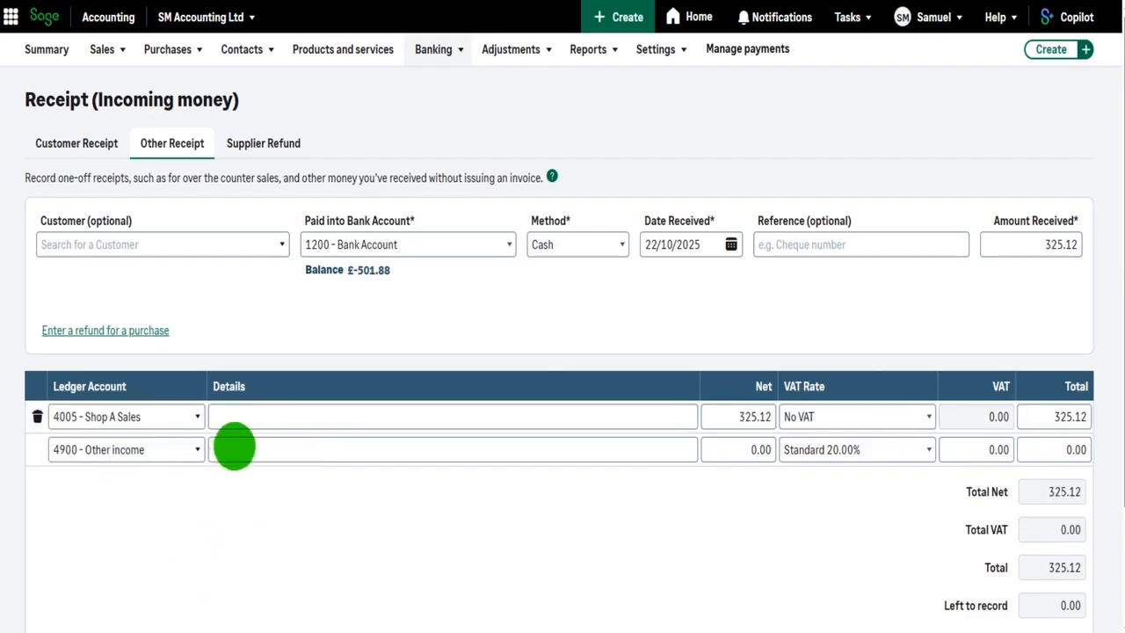
# Enter "Daily Takings in Cash - 22nd October 2025" as the first line's details and save the receipt.
pyautogui.click(247, 421)
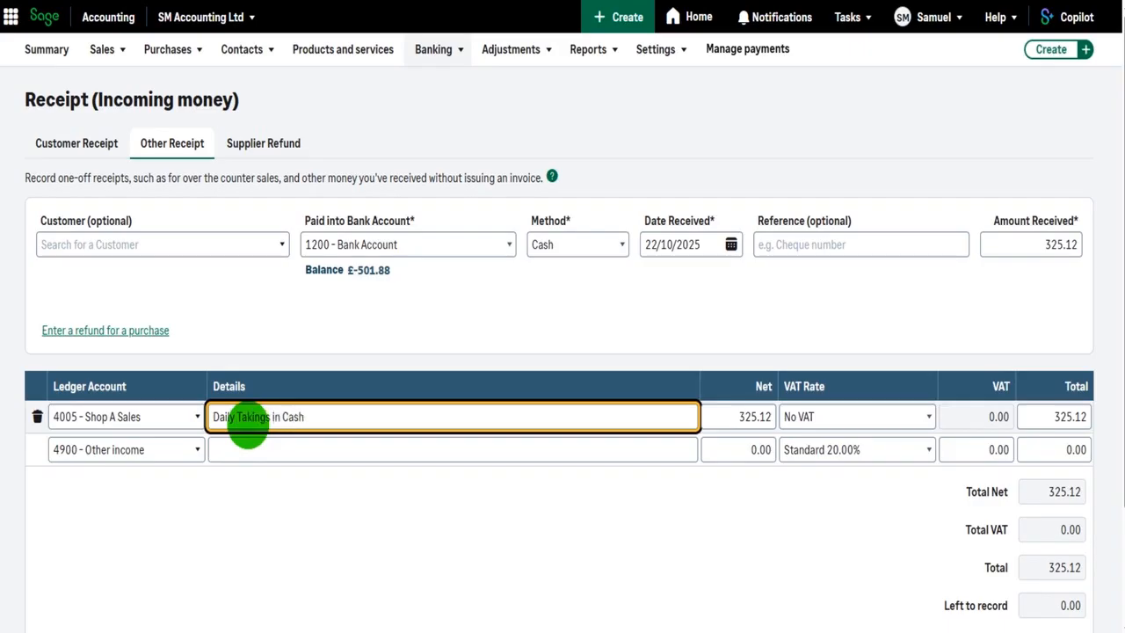
pyautogui.write('Daily Takings in Cash - 22nd October 2025')
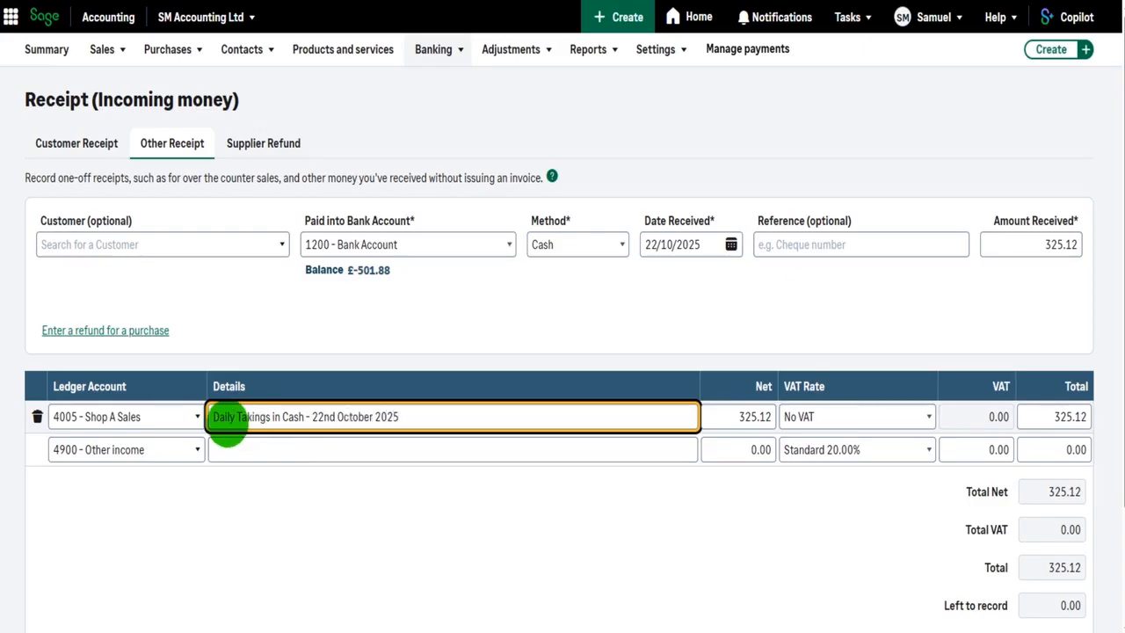
pyautogui.press('Tab')
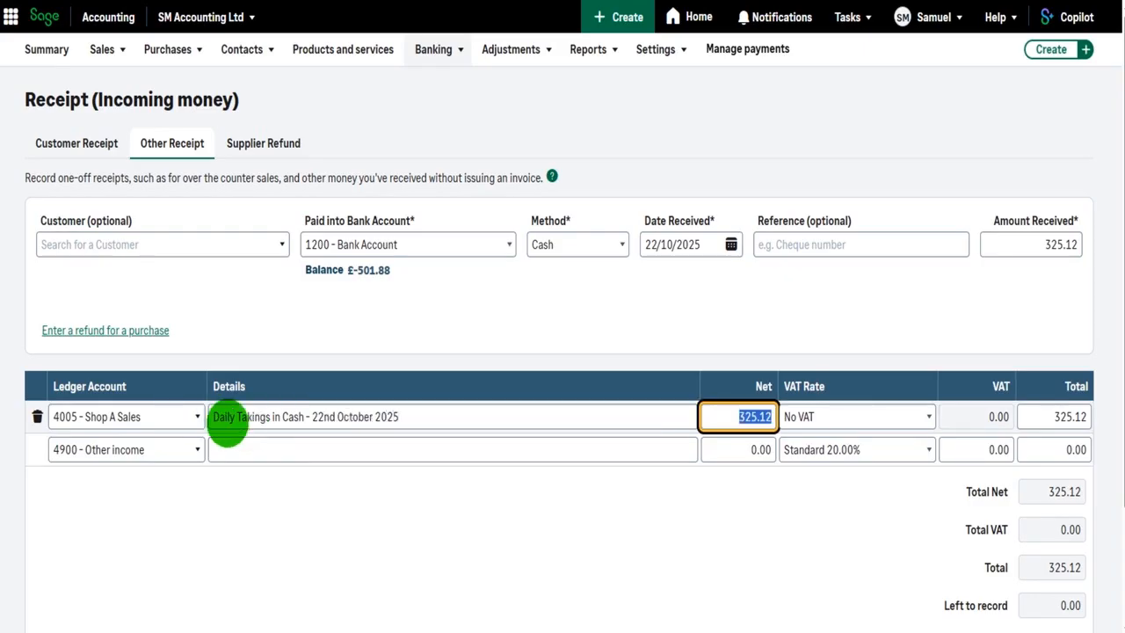
pyautogui.scroll(-2, 603, 414)
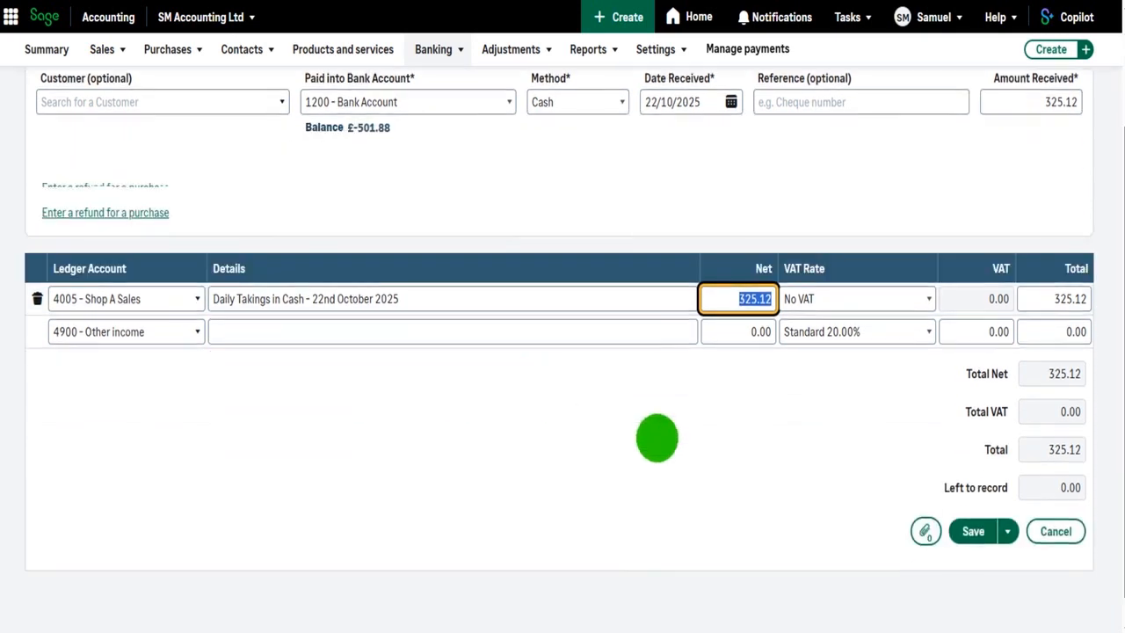
pyautogui.click(972, 503)
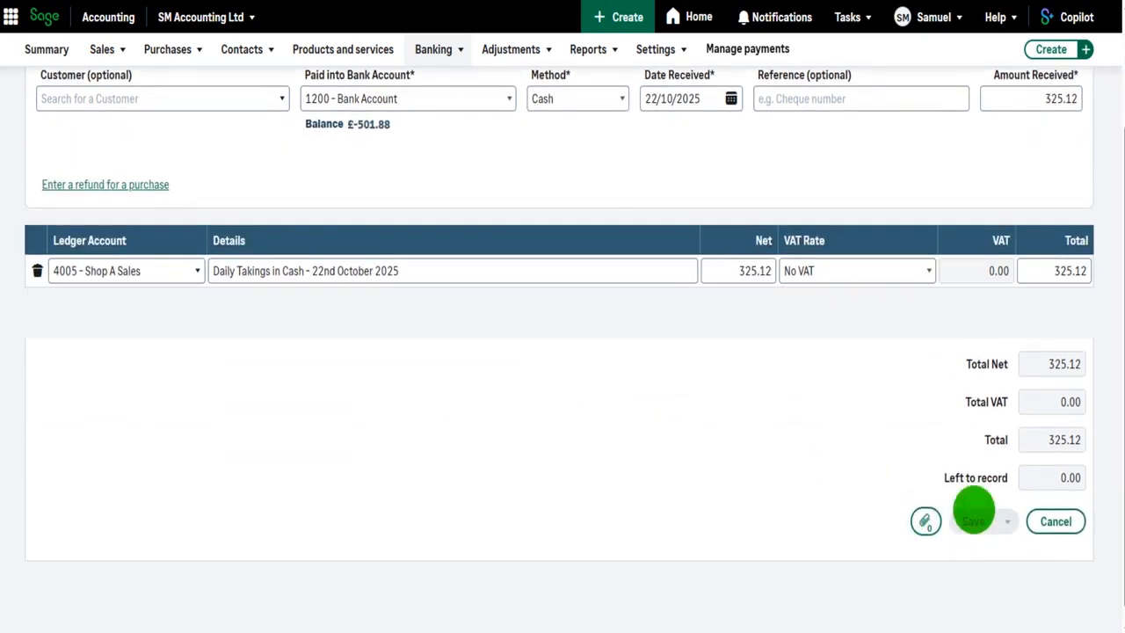